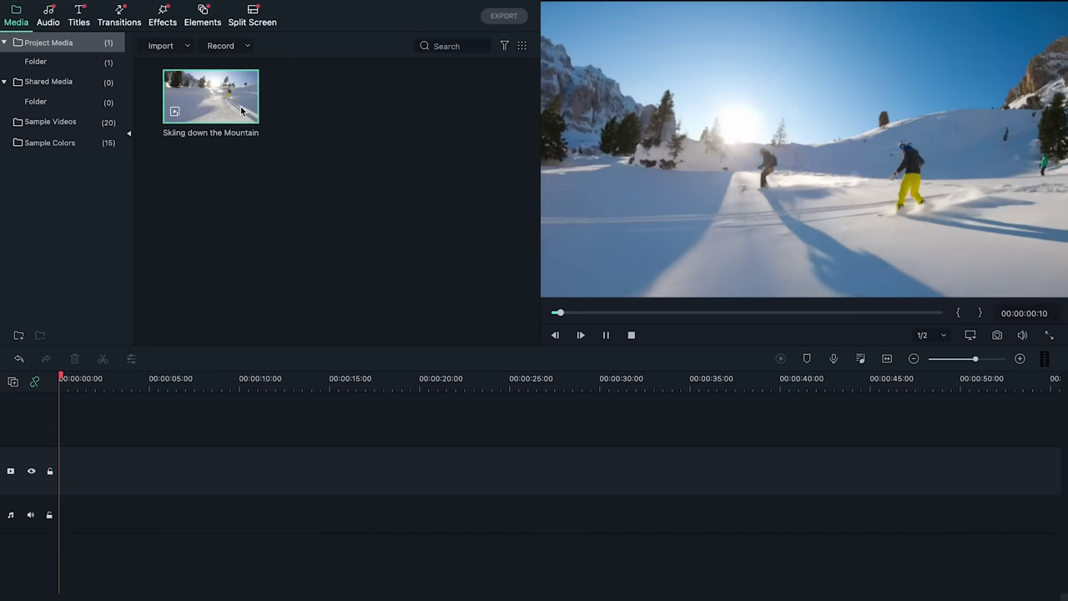
# Step: Add the ski clip to the timeline and match the project settings to the clip
pyautogui.moveTo(241, 111); pyautogui.dragTo(61, 490)
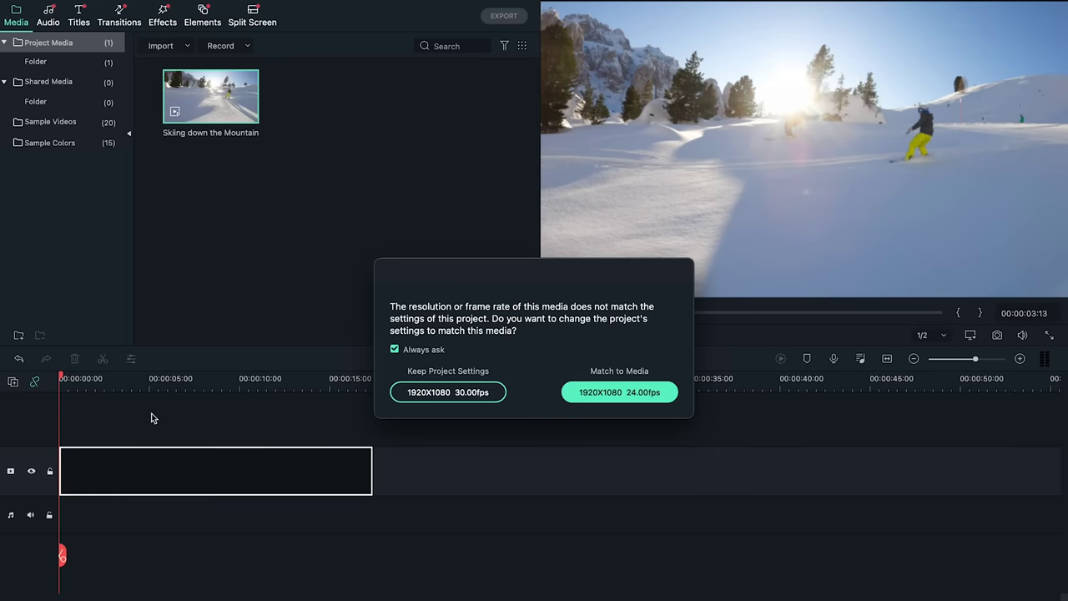
pyautogui.click(619, 392)
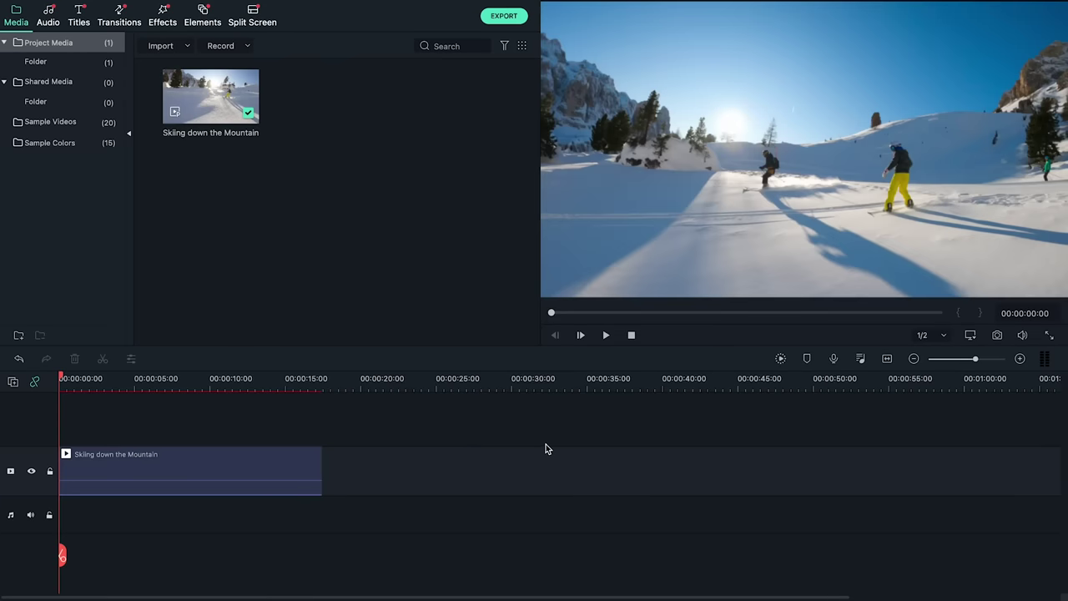
# Step: Paste a duplicate of the clip onto a new track above, starting at zero, then select the lower copy
pyautogui.click(310, 461)
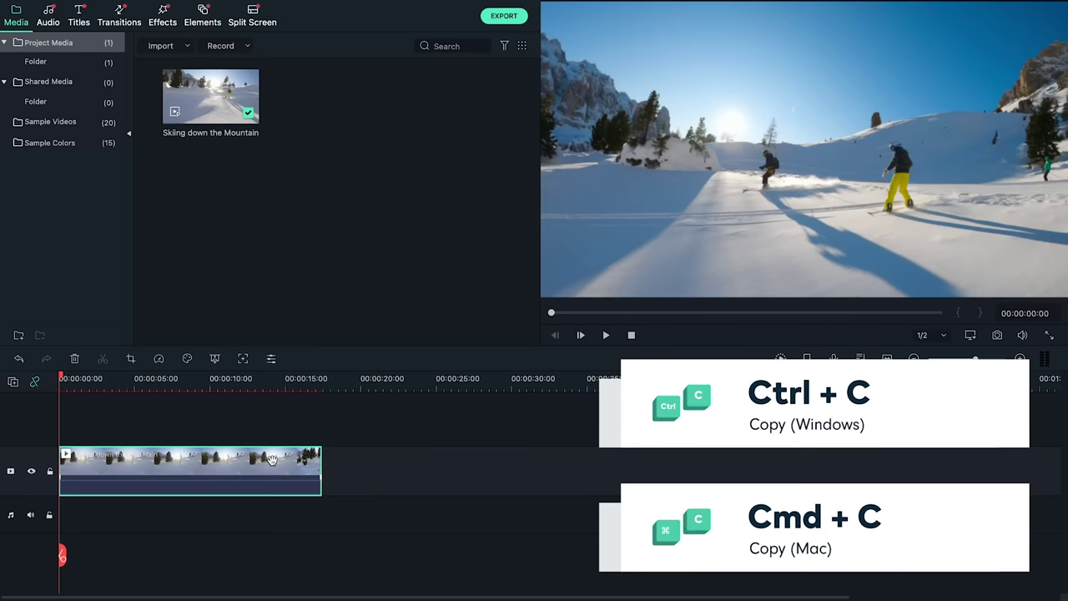
pyautogui.click(358, 380)
pyautogui.hotkey('ctrl', 'v')
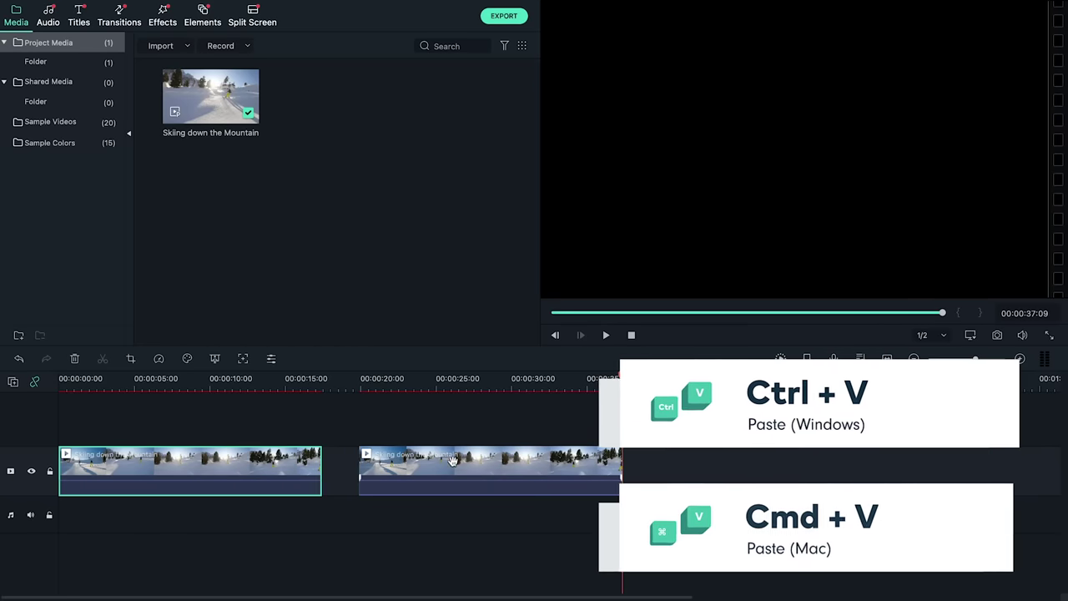
pyautogui.moveTo(490, 461); pyautogui.dragTo(190, 423)
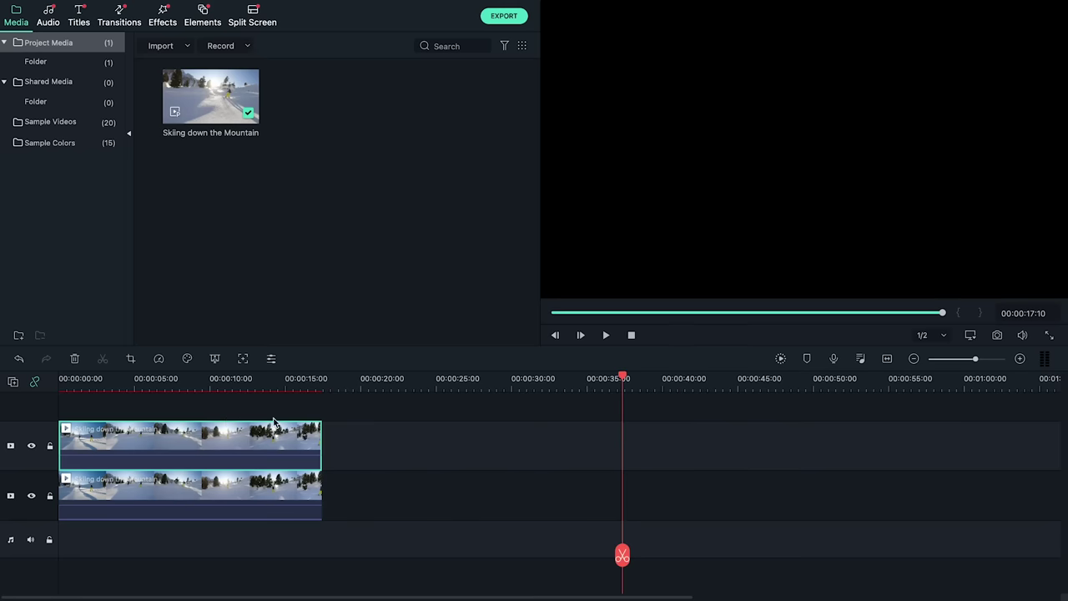
pyautogui.click(73, 383)
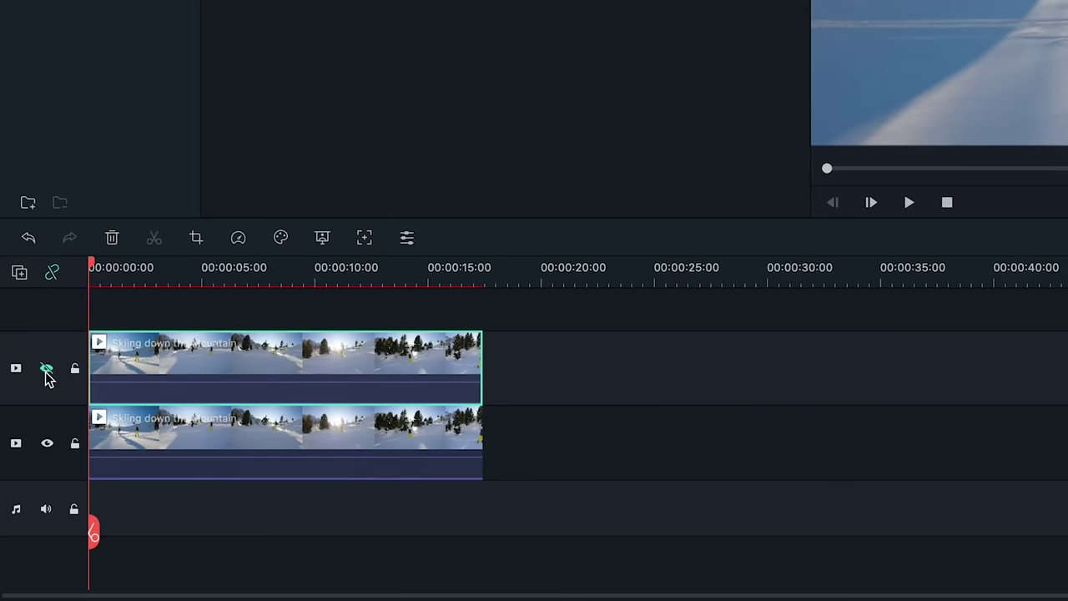
pyautogui.click(196, 429)
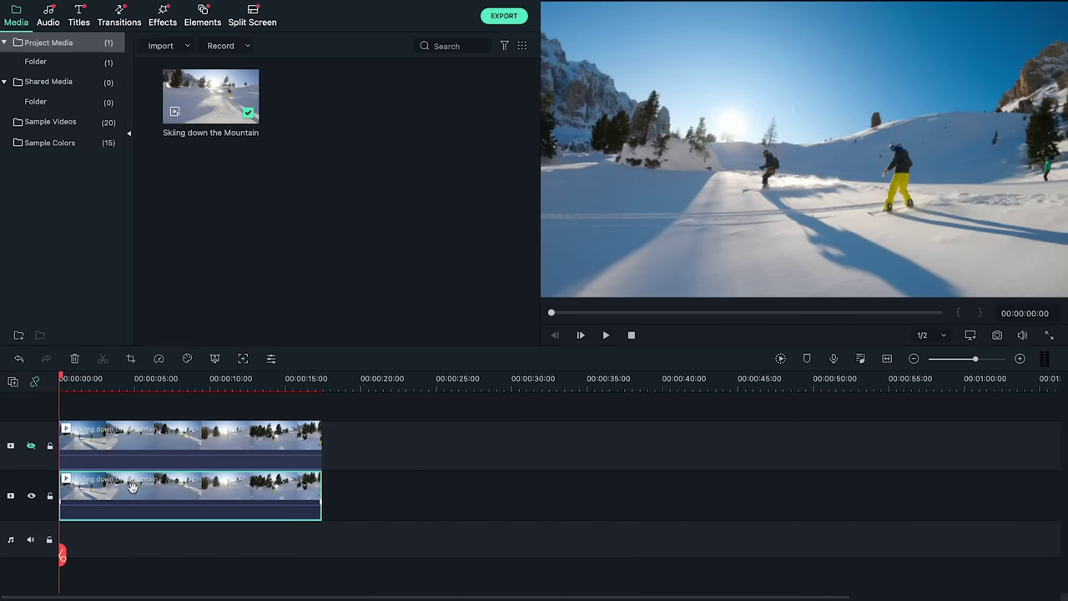
# Step: Enable motion tracking on the lower clip, fit the box around the yellow-trousered skier, and track
pyautogui.doubleClick(130, 487)
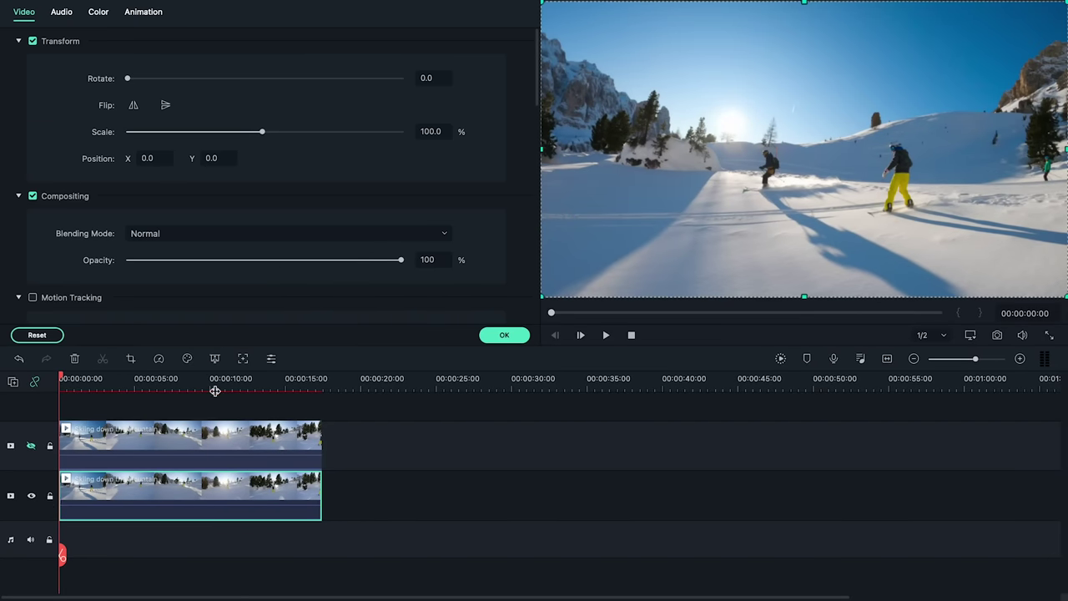
pyautogui.moveTo(535, 100); pyautogui.dragTo(534, 151)
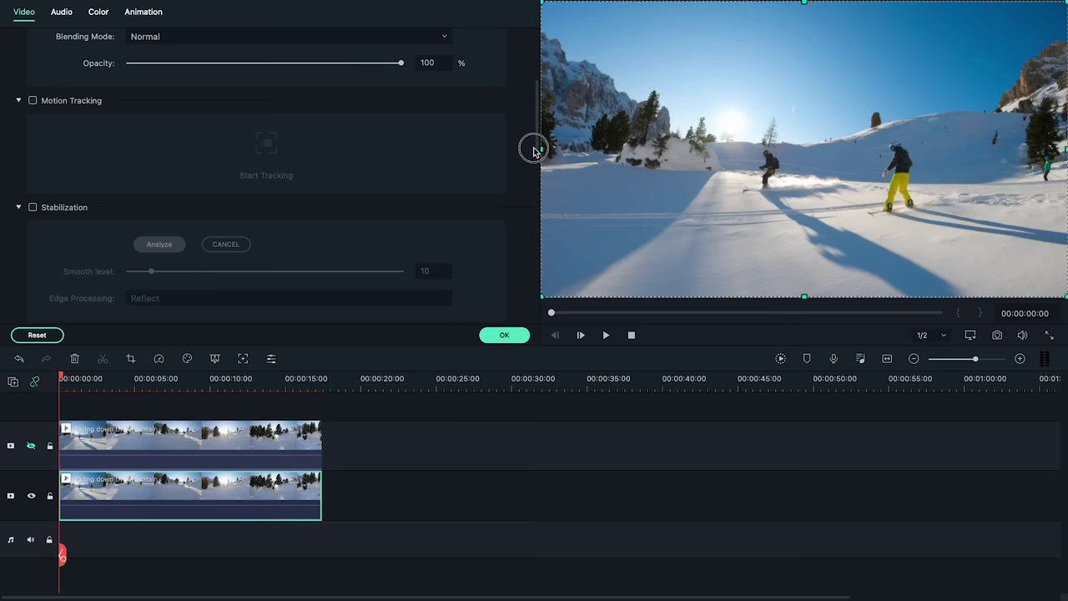
pyautogui.click(33, 101)
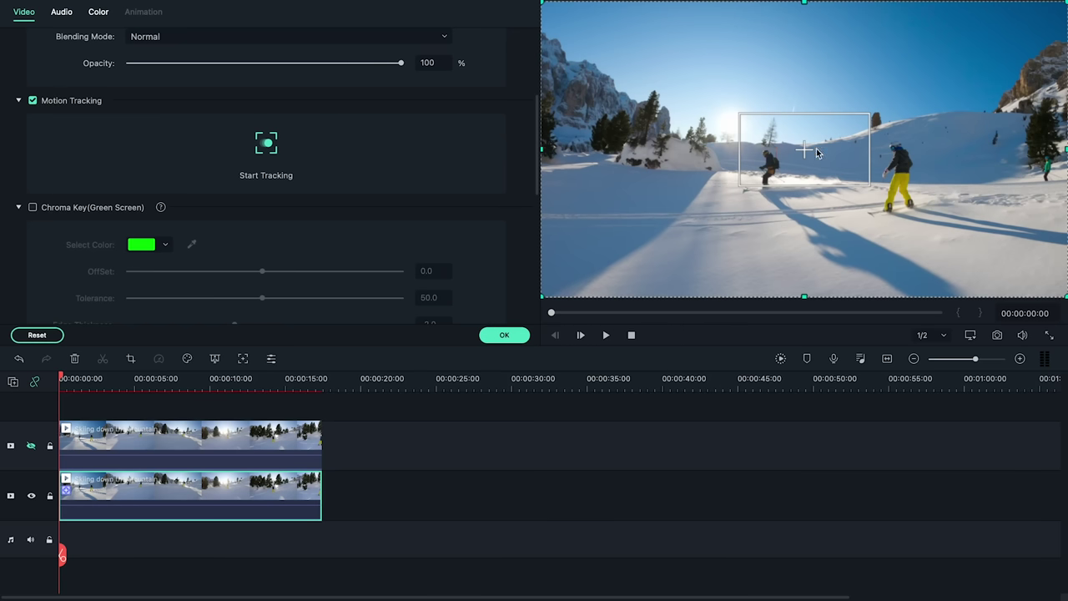
pyautogui.moveTo(816, 148); pyautogui.dragTo(915, 166)
pyautogui.moveTo(832, 204); pyautogui.dragTo(874, 168)
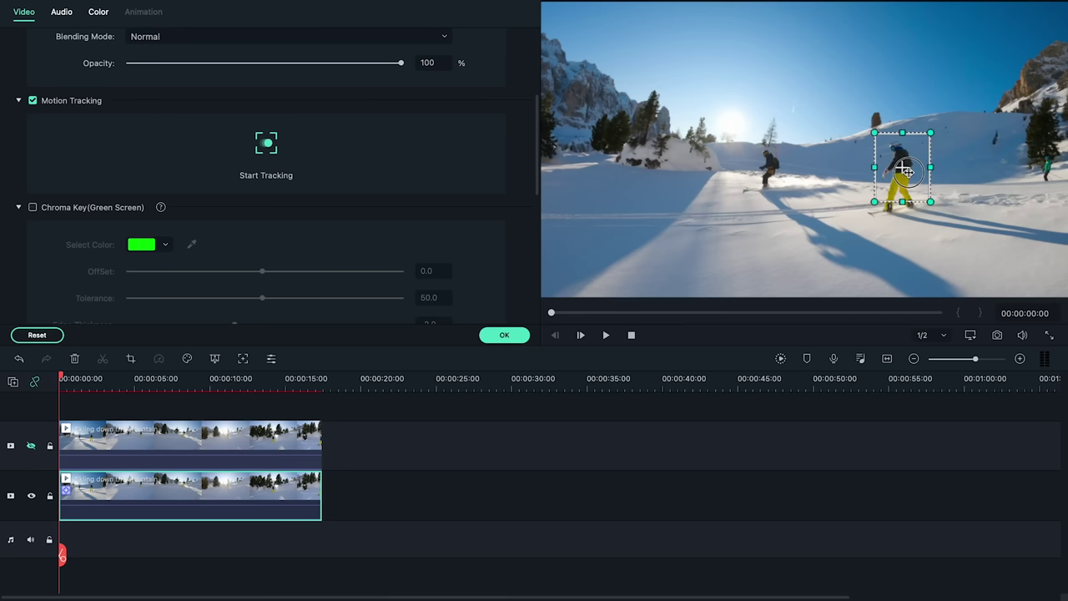
pyautogui.moveTo(905, 202); pyautogui.dragTo(905, 208)
pyautogui.moveTo(902, 167); pyautogui.dragTo(899, 177)
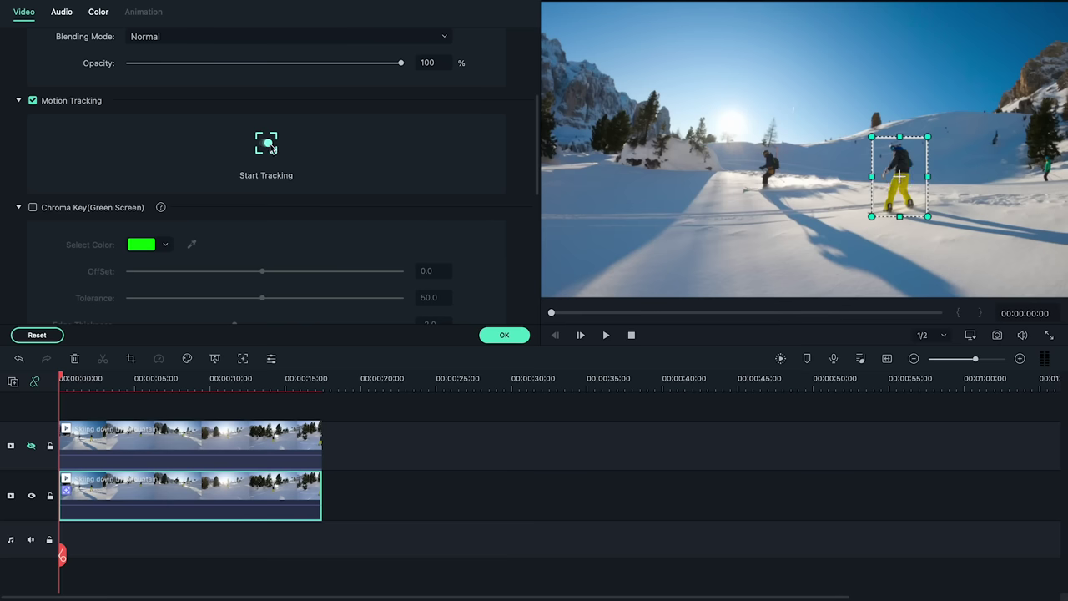
pyautogui.click(266, 145)
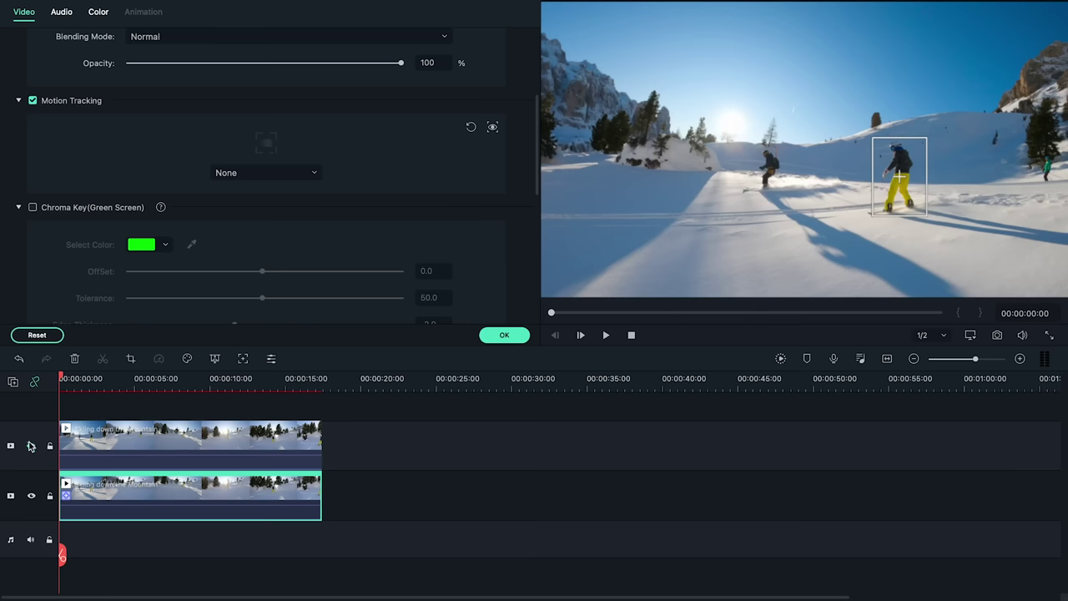
# Step: On the upper clip, enable motion tracking, box the left snowboarder tightly, and start tracking
pyautogui.click(113, 432)
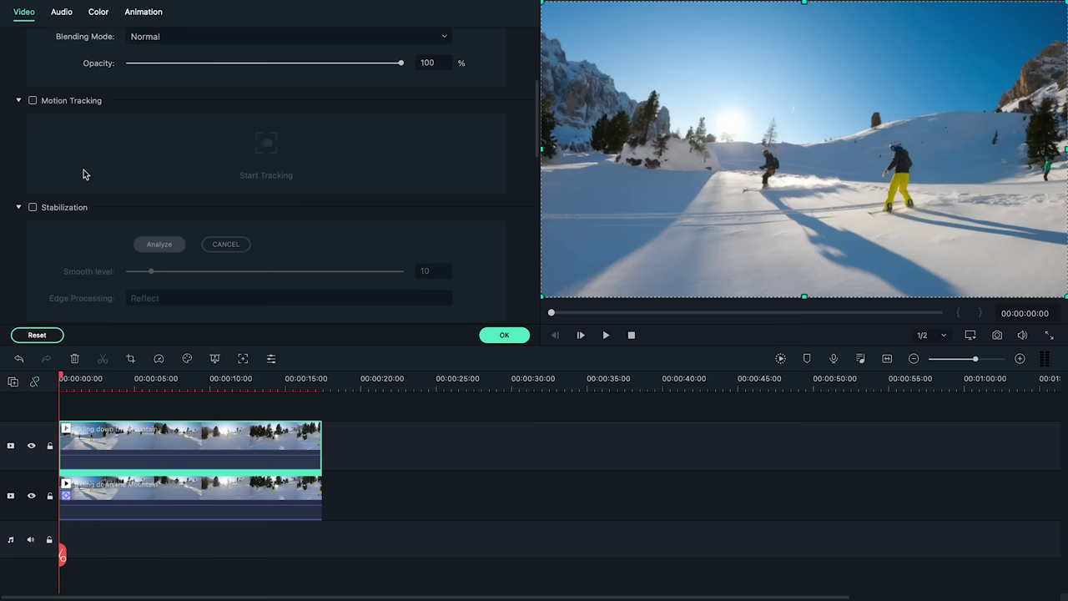
pyautogui.click(34, 101)
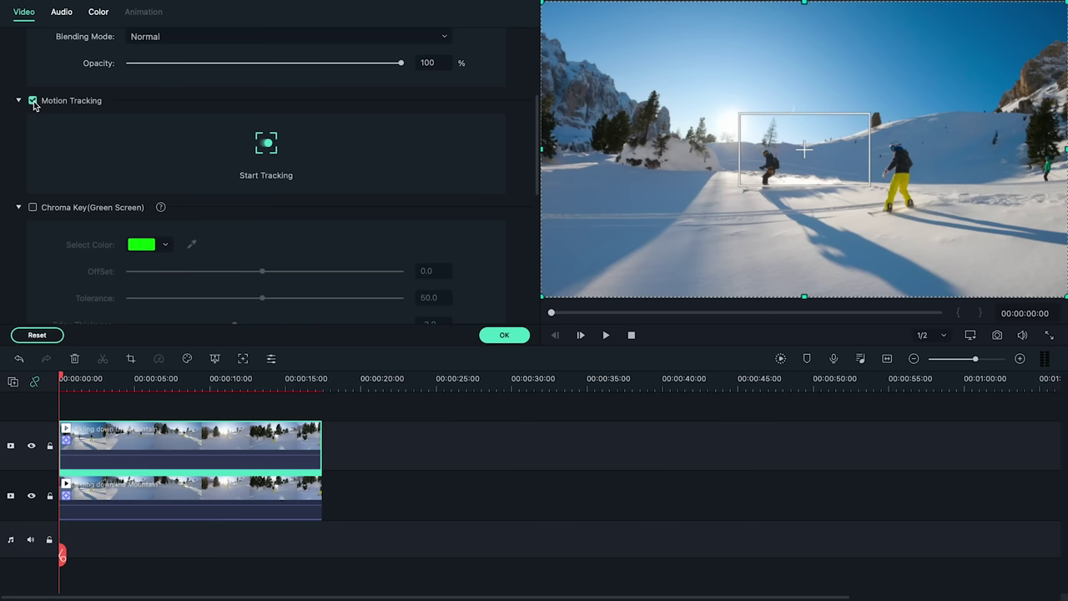
pyautogui.moveTo(826, 152); pyautogui.dragTo(790, 169)
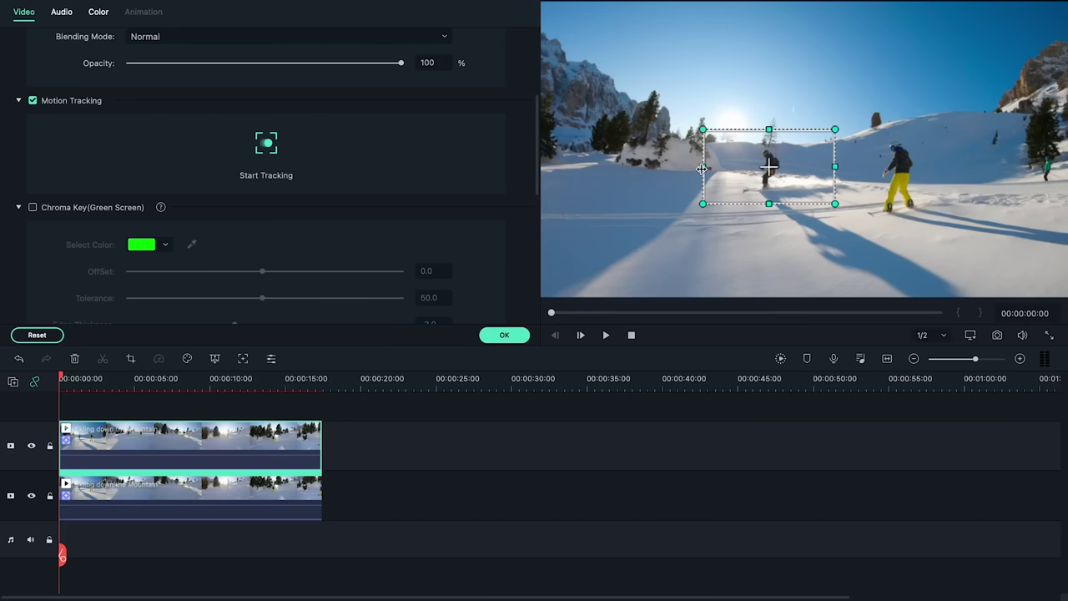
pyautogui.moveTo(701, 168); pyautogui.dragTo(751, 168)
pyautogui.moveTo(771, 204); pyautogui.dragTo(768, 195)
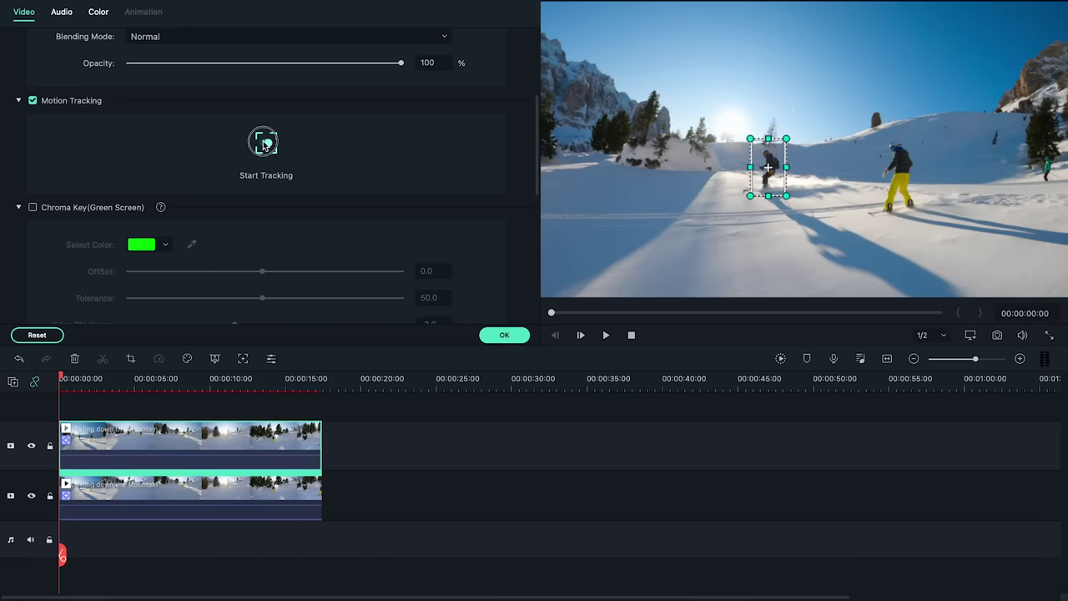
pyautogui.click(265, 143)
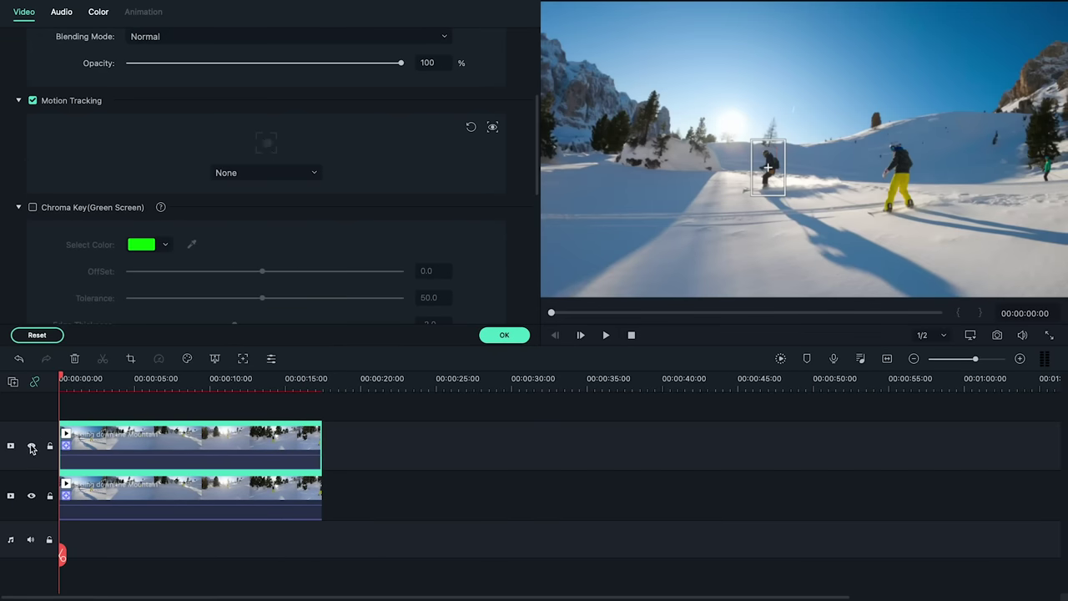
# Step: Add a Callout 2 title on a track above the clips and preview it around 6 seconds
pyautogui.click(456, 455)
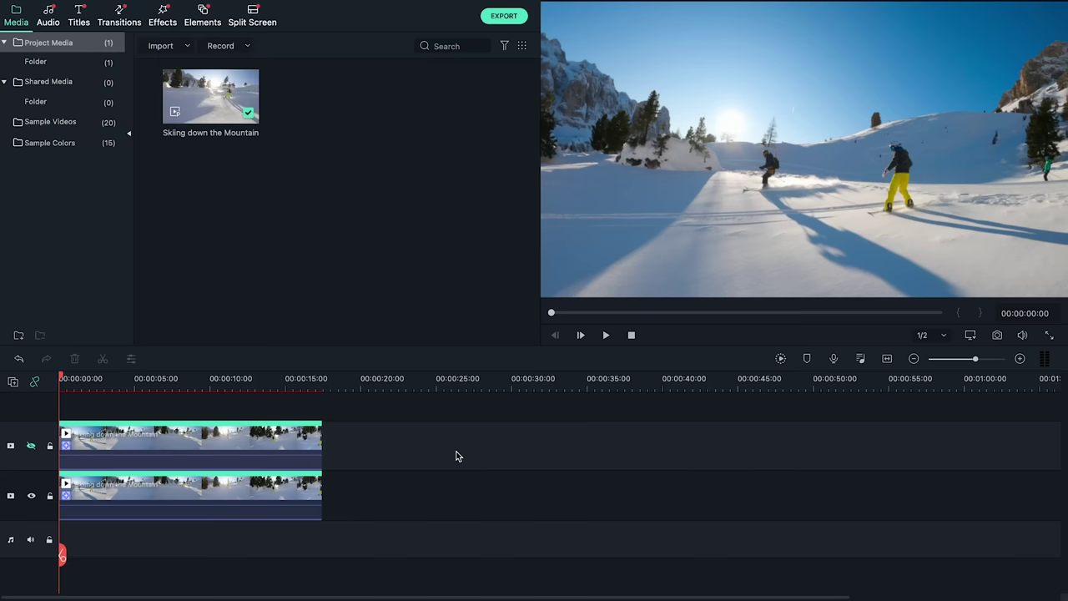
pyautogui.click(79, 18)
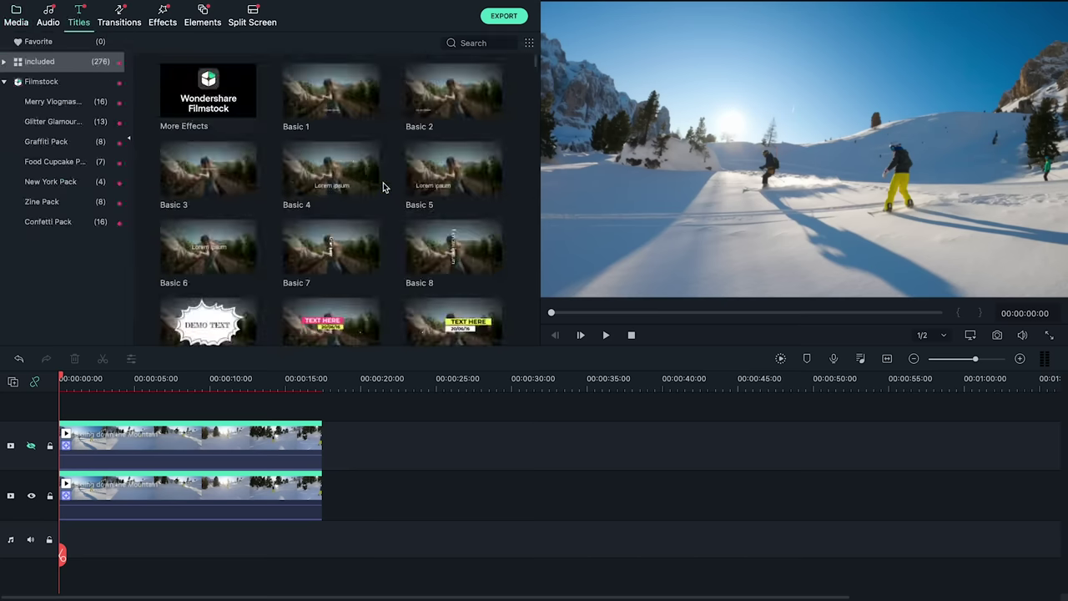
pyautogui.scroll(-3, 389, 208)
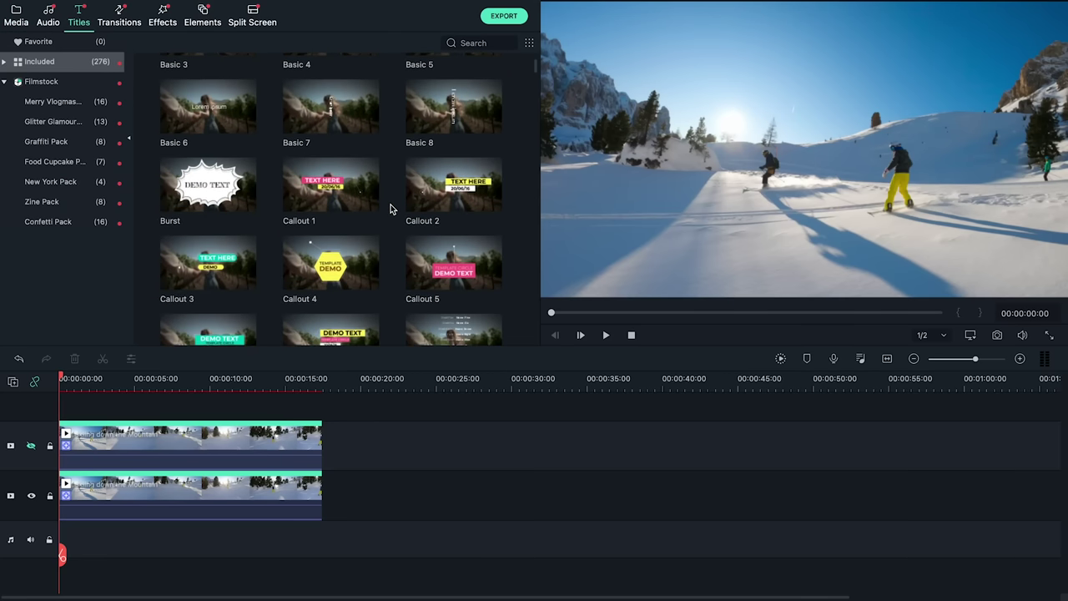
pyautogui.moveTo(441, 200); pyautogui.dragTo(111, 405)
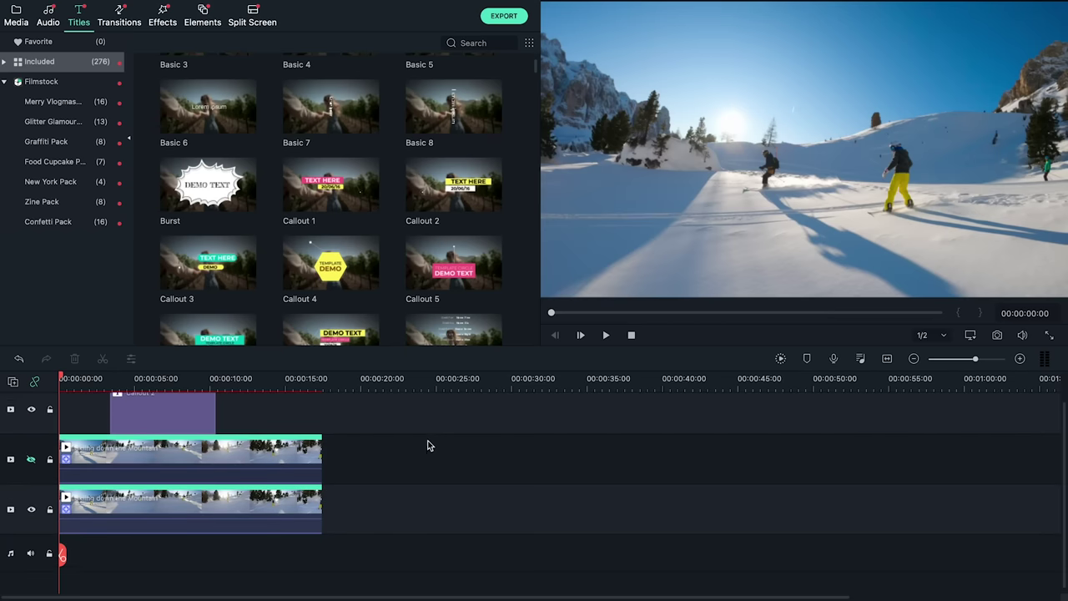
pyautogui.moveTo(63, 381); pyautogui.dragTo(151, 378)
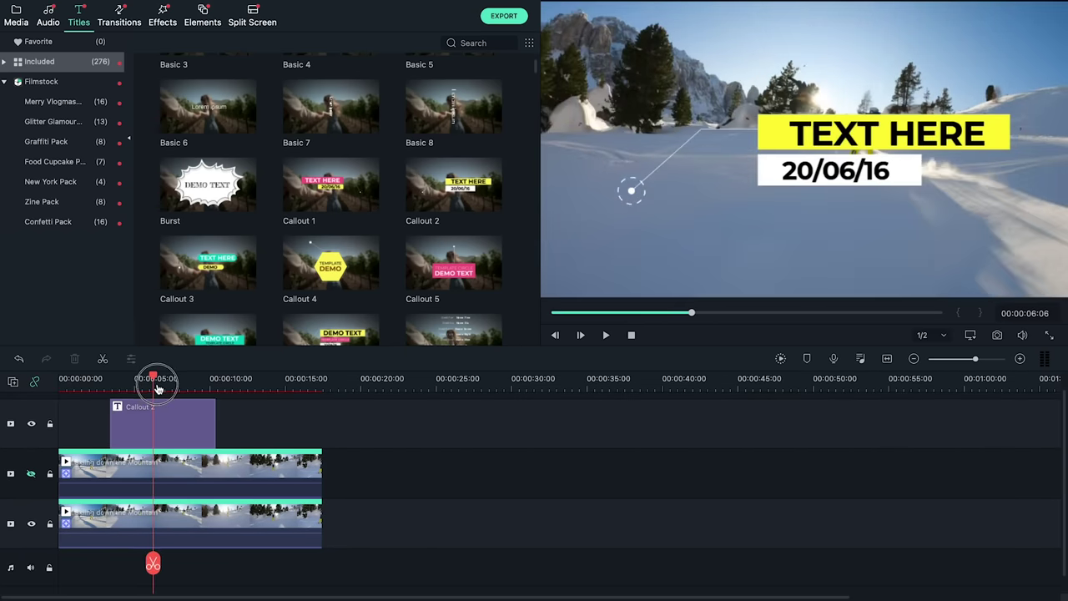
# Step: Replace the callout's placeholder with the snowboarder's name and the date with 'Snowboarding', then reposition both
pyautogui.doubleClick(163, 421)
pyautogui.write('ALE')
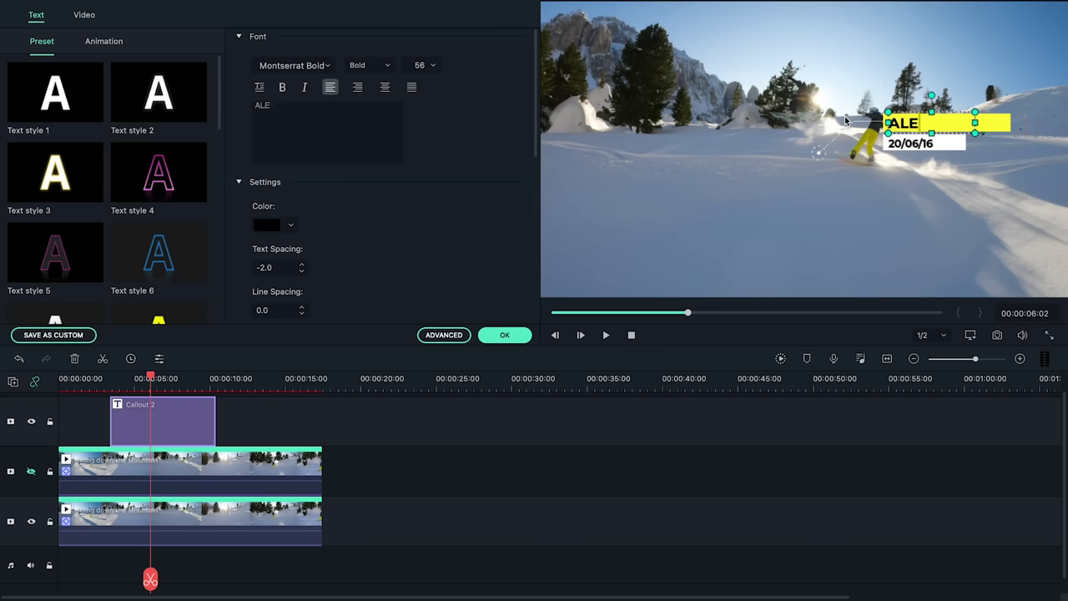
pyautogui.write('X K.')
pyautogui.click(918, 146)
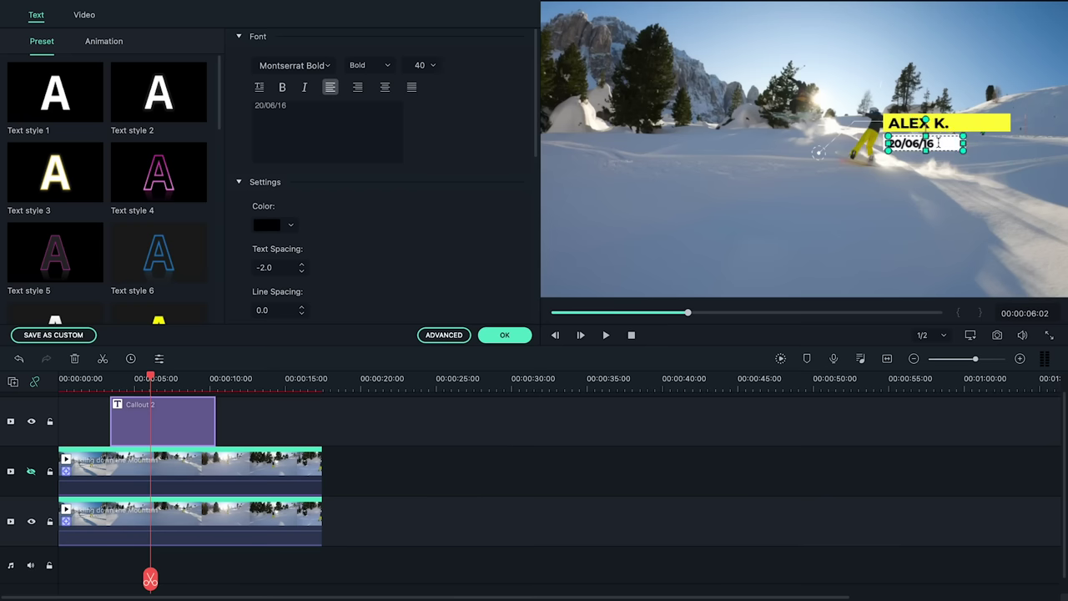
pyautogui.moveTo(934, 143); pyautogui.dragTo(873, 143)
pyautogui.write('Snowboarding')
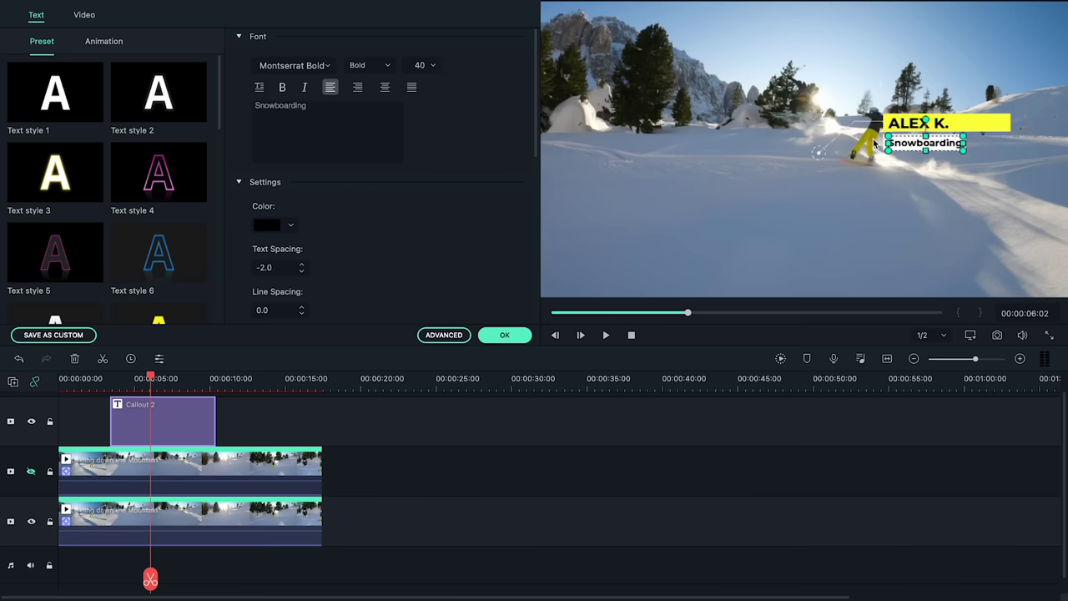
pyautogui.click(896, 127)
pyautogui.moveTo(897, 126); pyautogui.dragTo(923, 140)
pyautogui.click(903, 147)
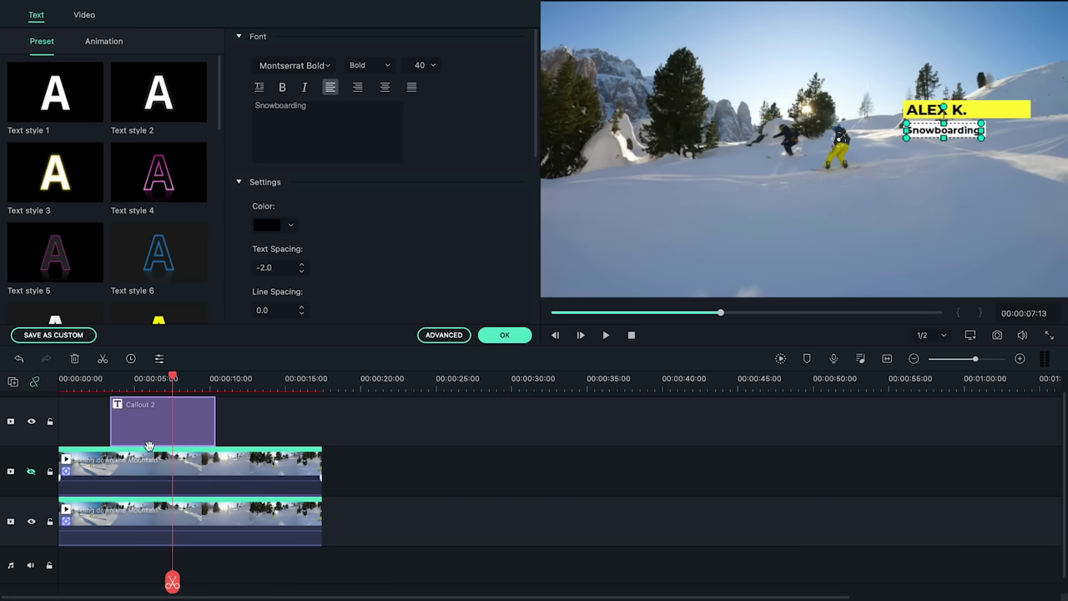
pyautogui.click(506, 335)
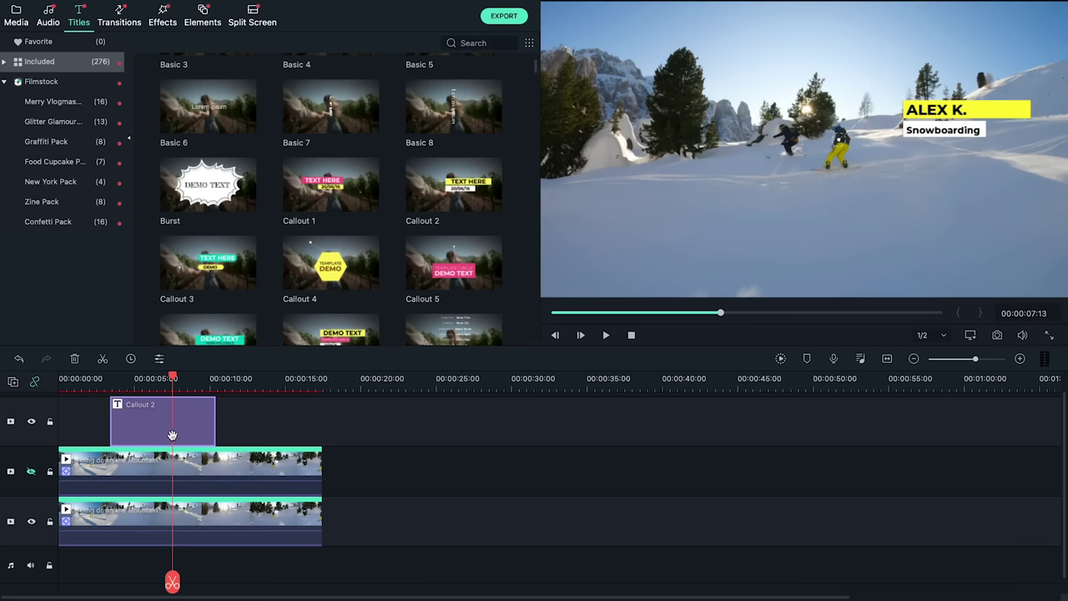
# Step: Attach Callout 2 to the lower clip's motion tracking of the rider
pyautogui.doubleClick(184, 524)
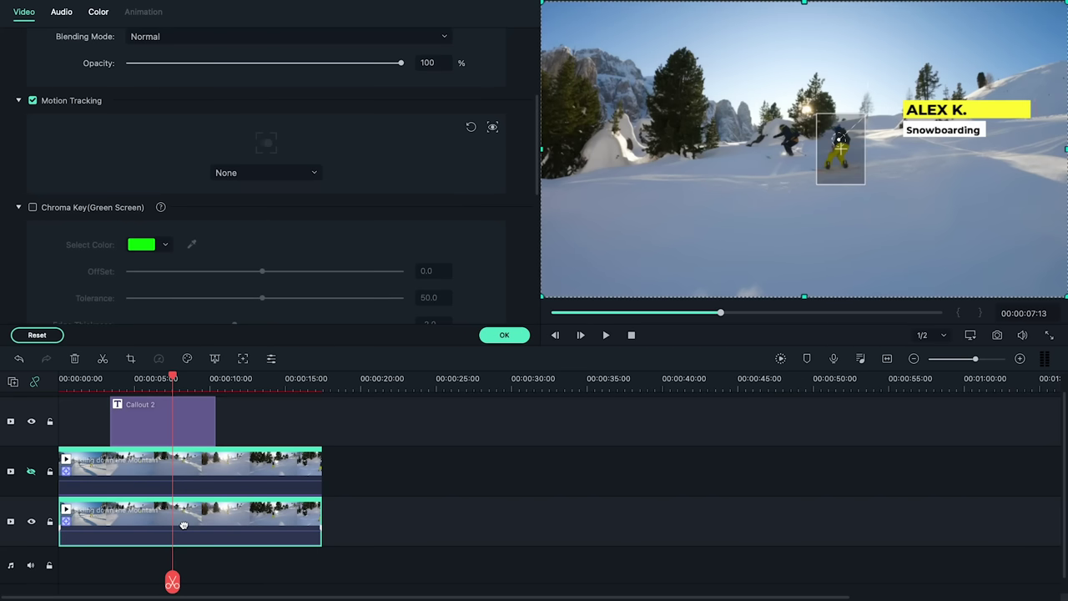
pyautogui.click(312, 174)
pyautogui.click(293, 194)
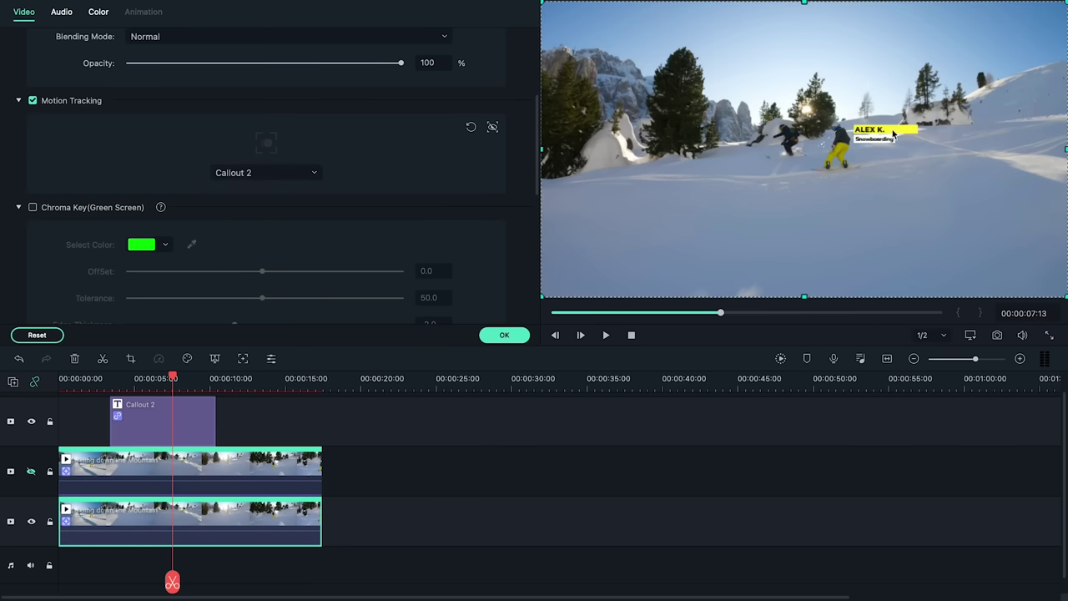
# Step: Enlarge the callout and move the name onto the yellow bar with 'Snowboarding' beneath it
pyautogui.click(893, 133)
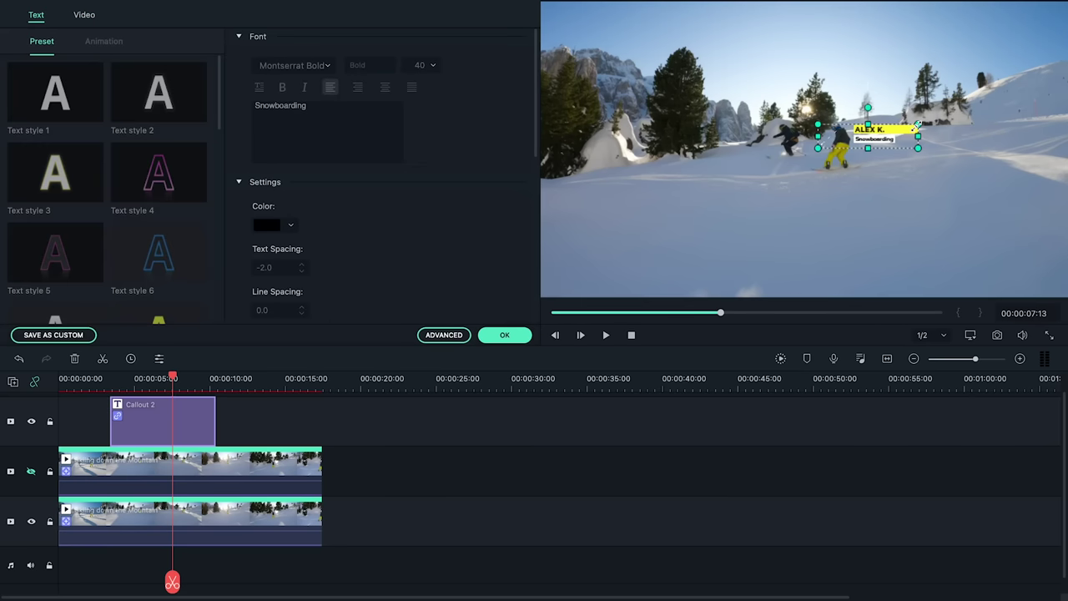
pyautogui.moveTo(916, 126); pyautogui.dragTo(994, 101)
pyautogui.click(867, 130)
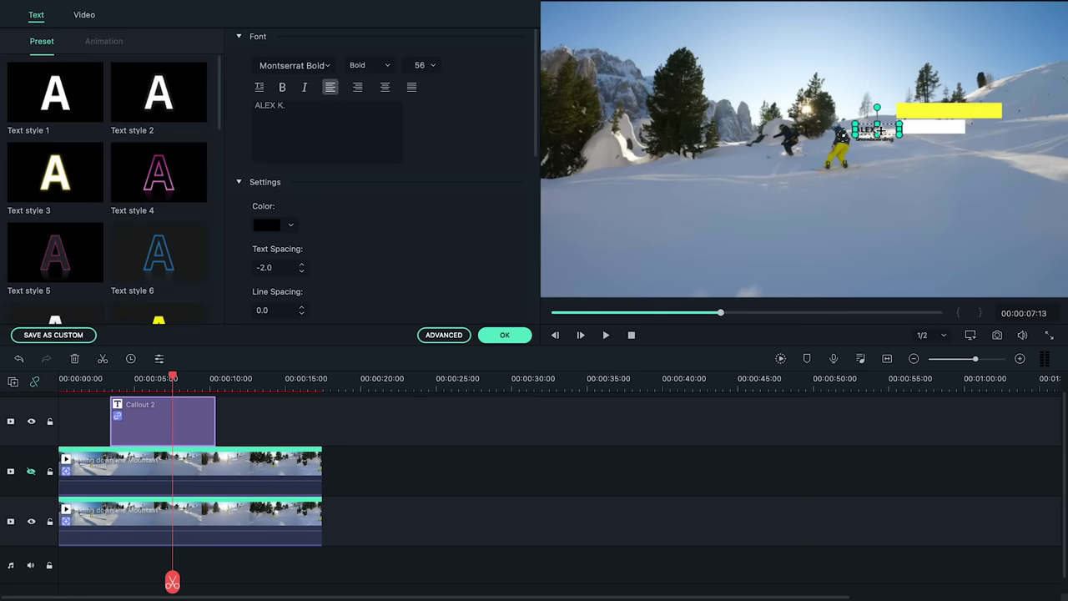
pyautogui.moveTo(868, 127); pyautogui.dragTo(945, 102)
pyautogui.click(859, 140)
pyautogui.moveTo(860, 141); pyautogui.dragTo(916, 129)
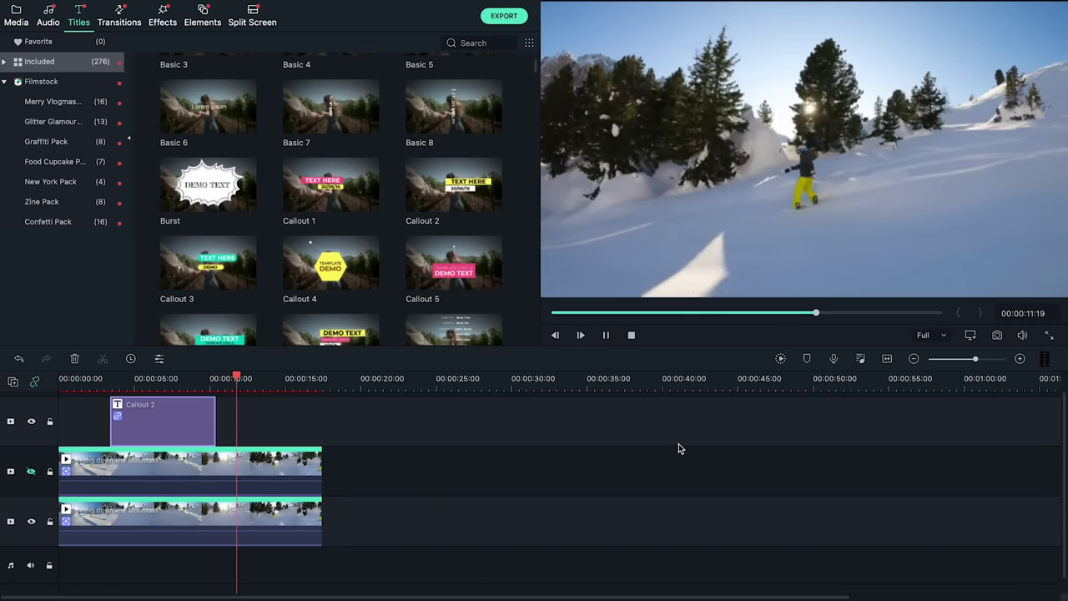
# Step: Place a Callout 1 title at the start of the timeline
pyautogui.moveTo(242, 377); pyautogui.dragTo(32, 384)
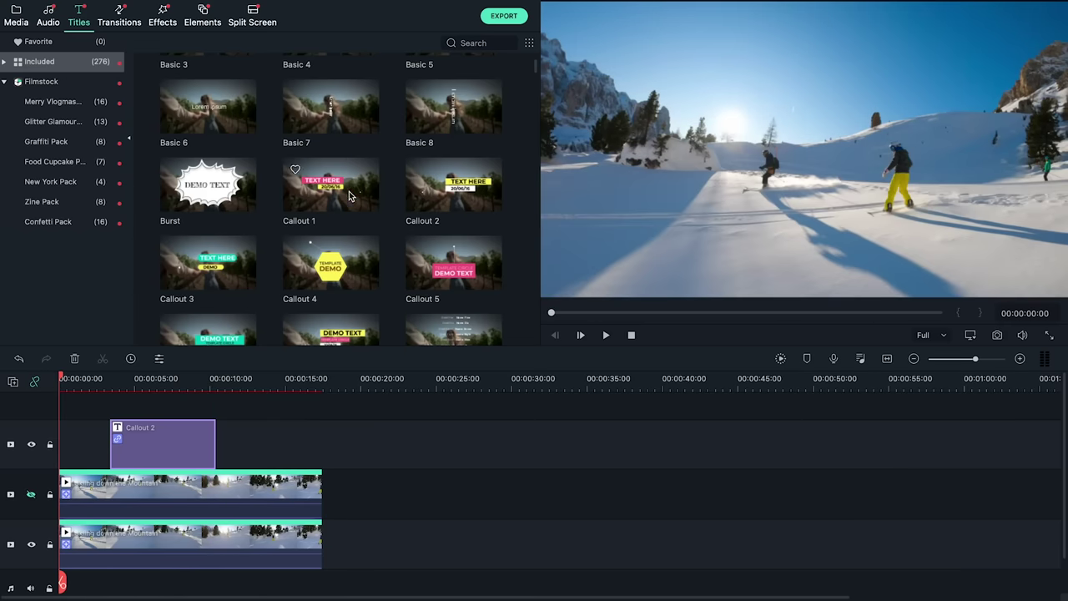
pyautogui.moveTo(354, 225); pyautogui.dragTo(69, 417)
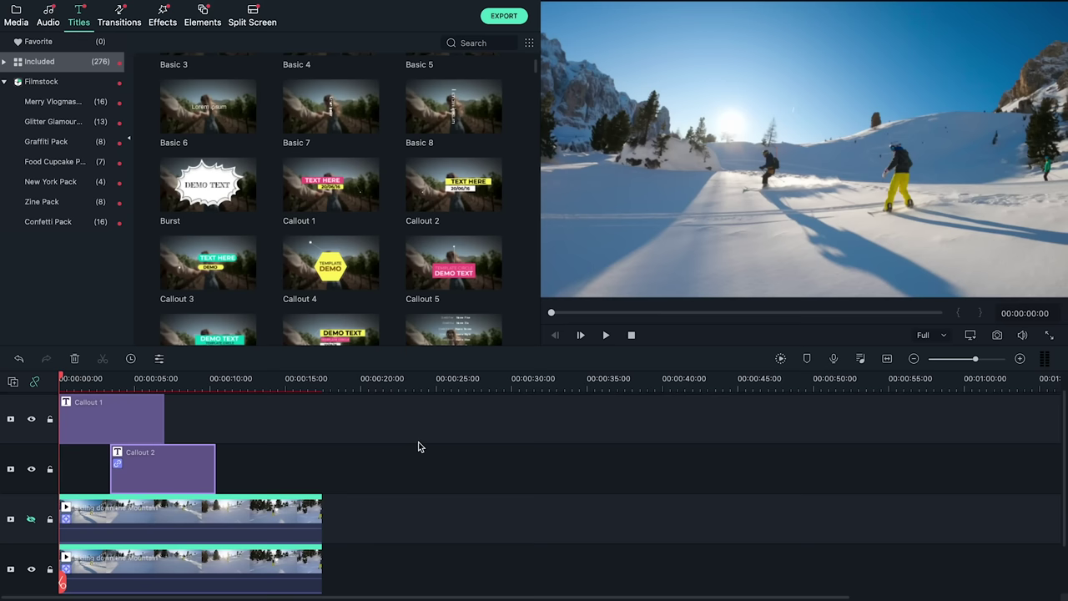
pyautogui.click(99, 378)
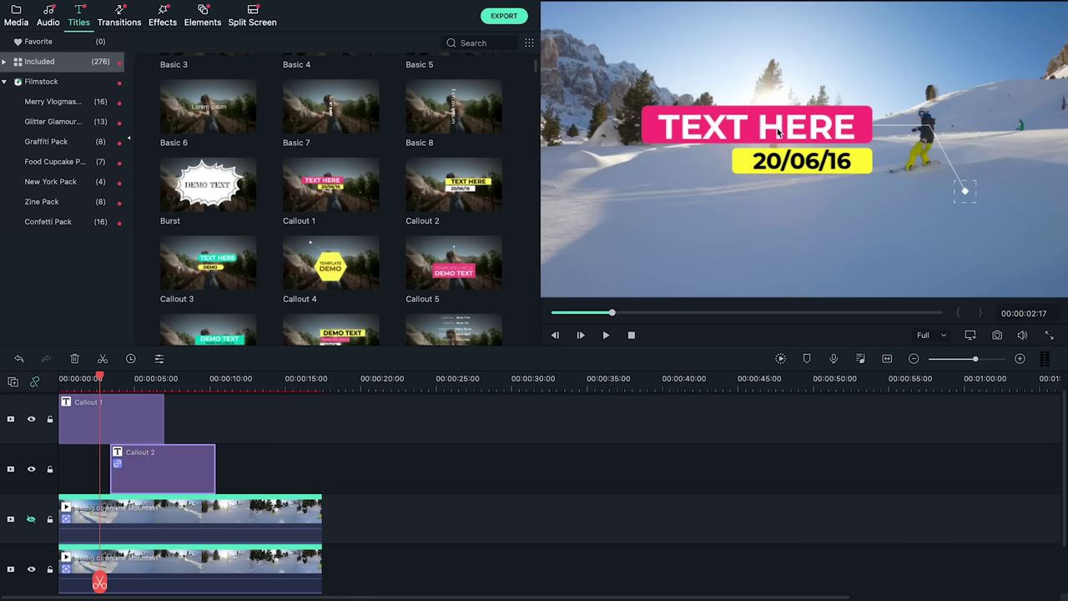
# Step: Change Callout 1's headline to the skier's name and its date line to 'Skiing'
pyautogui.doubleClick(830, 128)
pyautogui.hotkey('ctrl', 'a')
pyautogui.write('DAVE A')
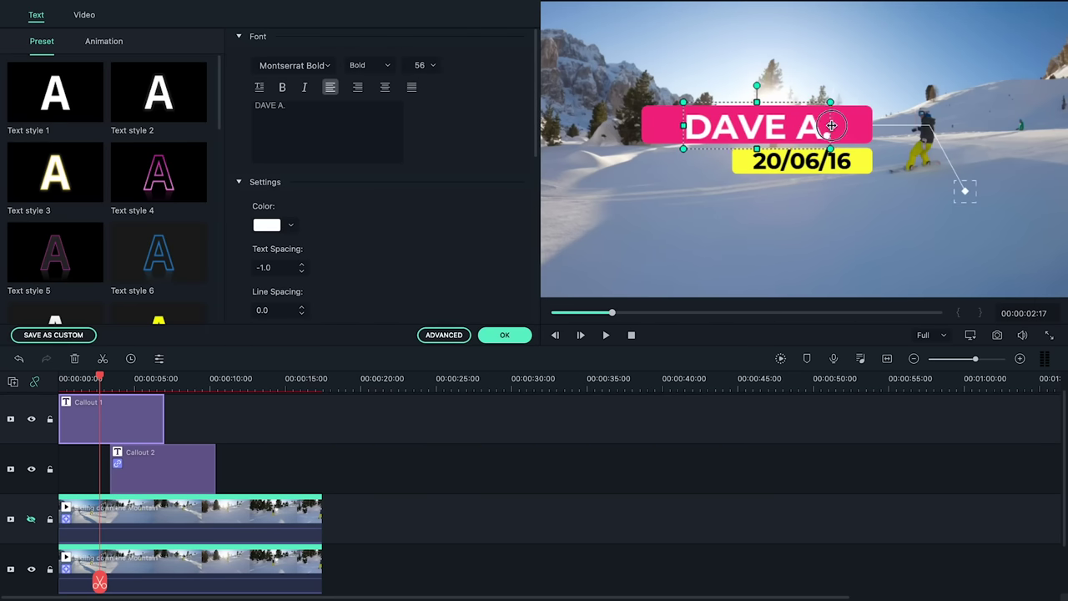
pyautogui.write('.')
pyautogui.moveTo(703, 125); pyautogui.dragTo(734, 125)
pyautogui.click(830, 164)
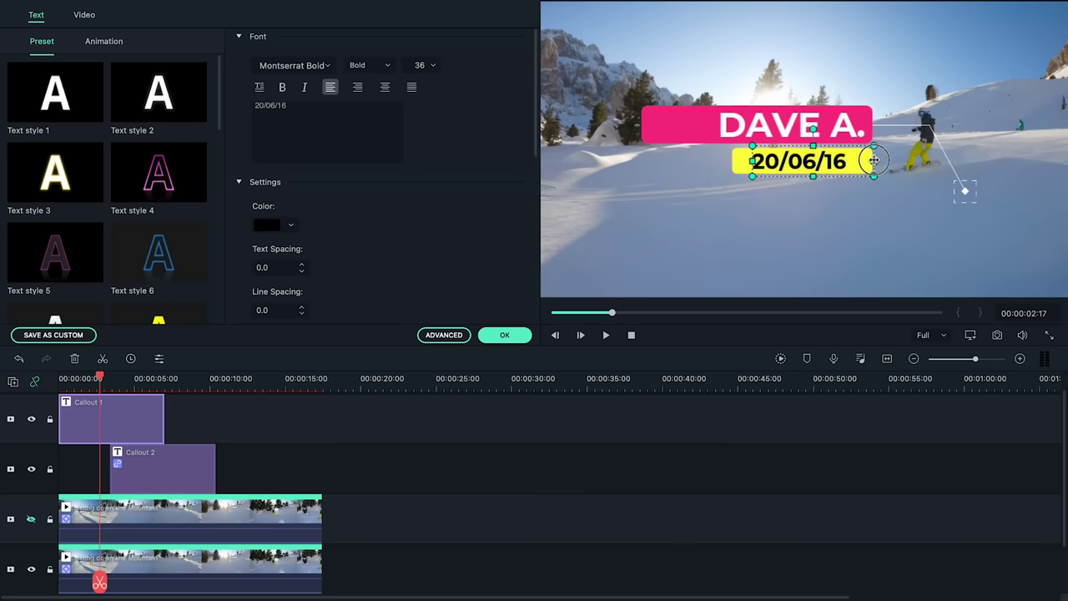
pyautogui.moveTo(848, 161); pyautogui.dragTo(661, 153)
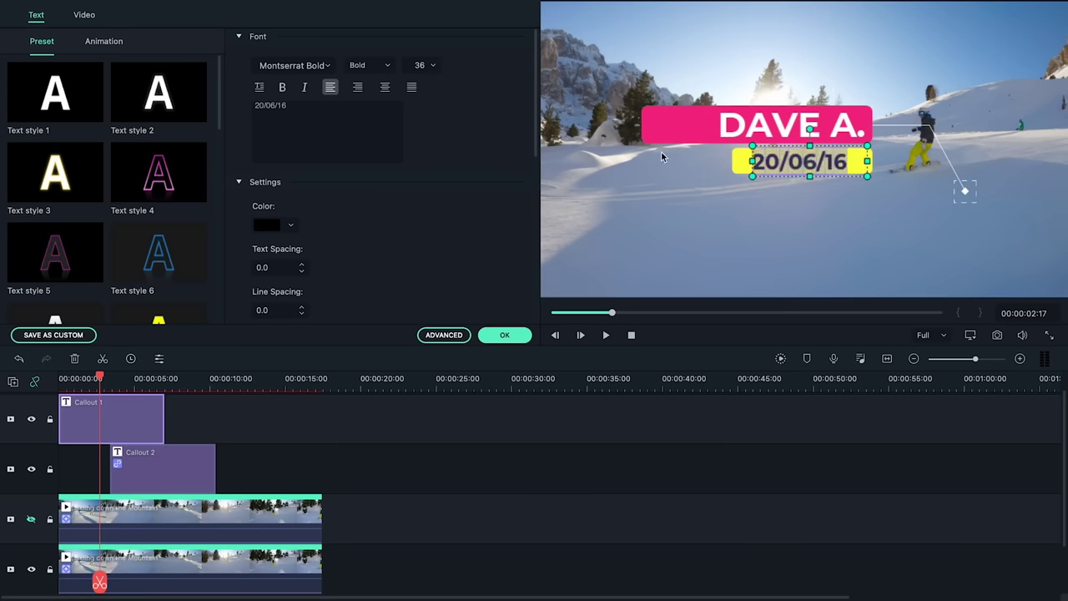
pyautogui.write('Skiing')
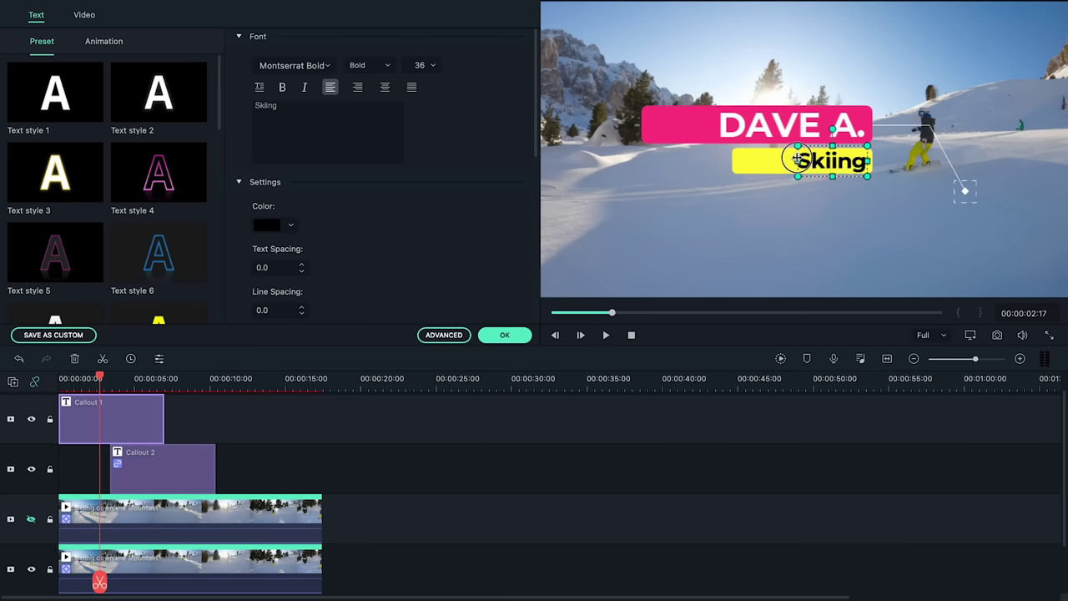
pyautogui.moveTo(797, 160); pyautogui.dragTo(830, 173)
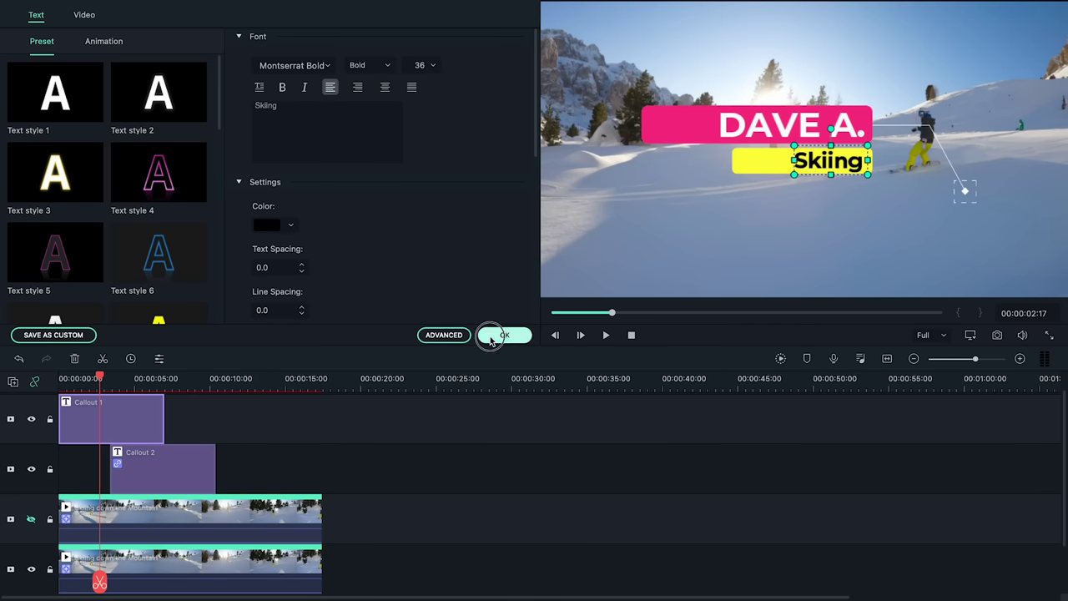
pyautogui.click(491, 338)
# Step: Attach Callout 1 to the upper clip's motion tracking of the skier
pyautogui.doubleClick(167, 522)
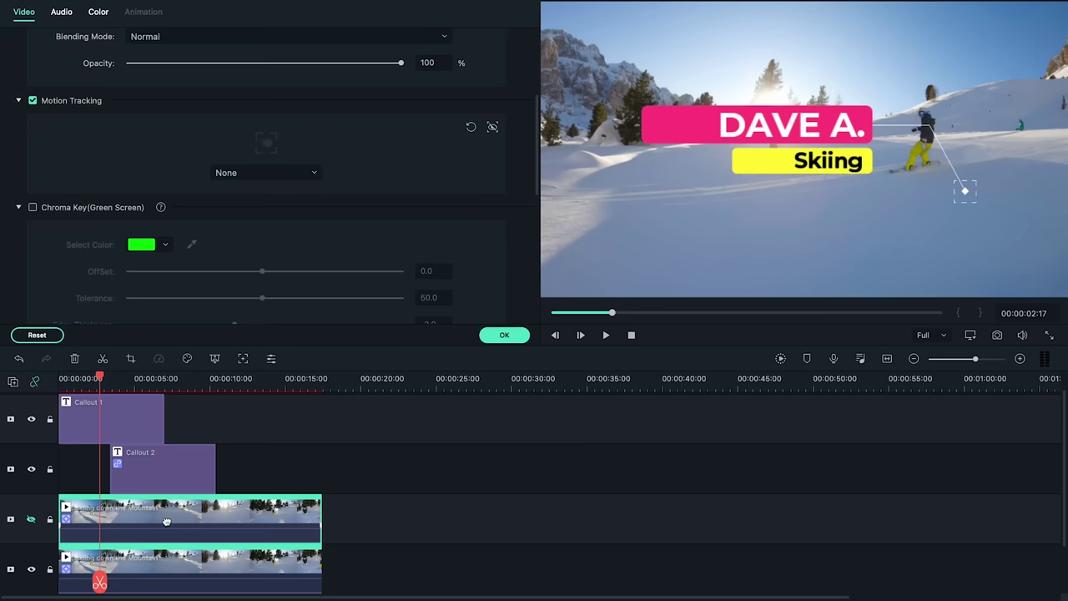
pyautogui.click(308, 173)
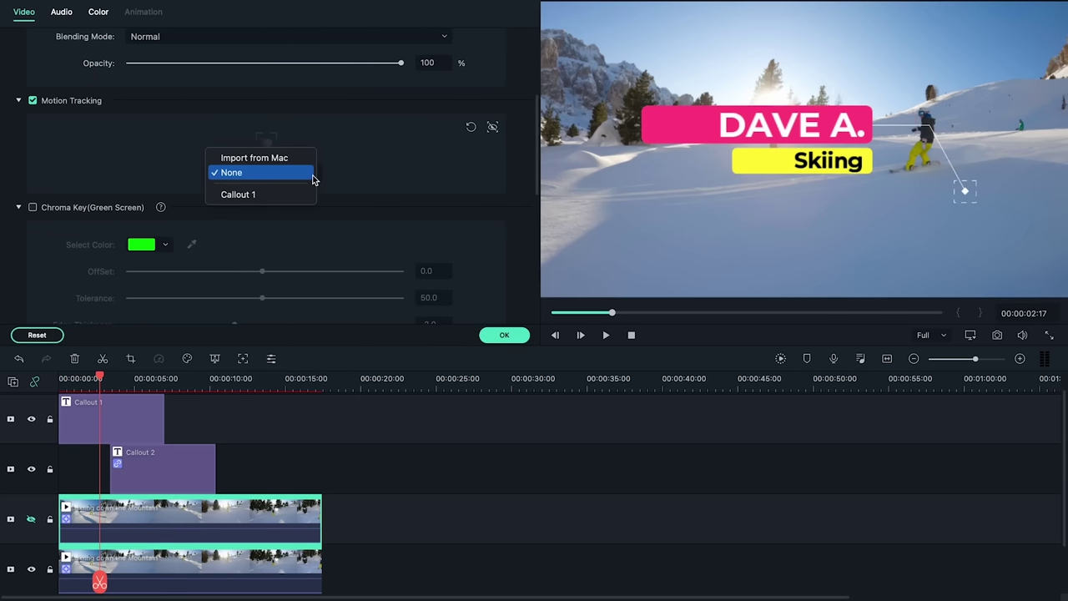
pyautogui.click(295, 195)
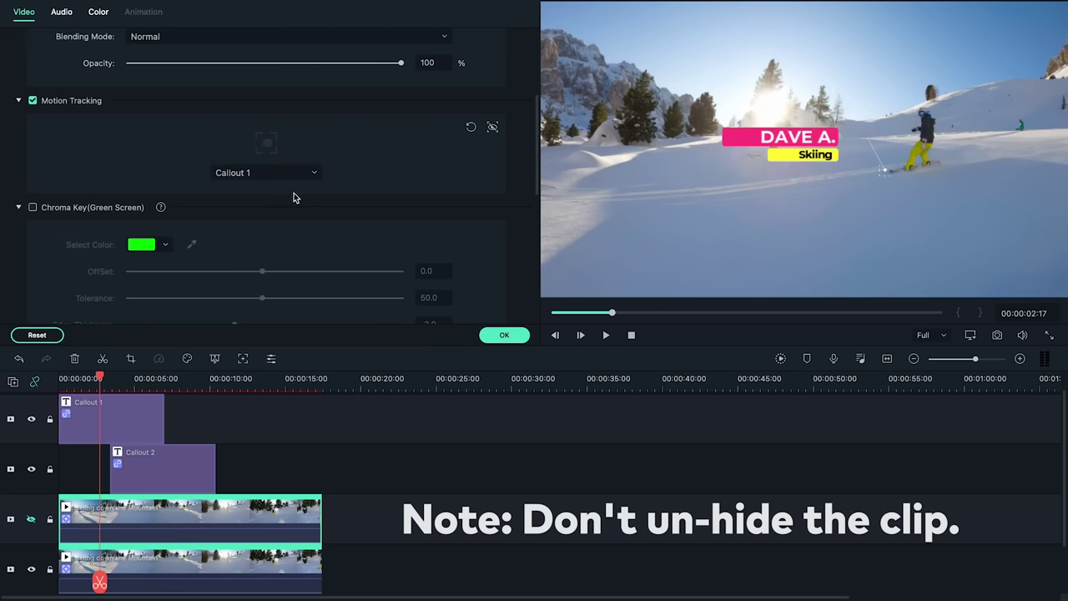
# Step: Shift the callout bars up-left and realign the name on the pink bar and 'Skiing' on the yellow bar
pyautogui.doubleClick(745, 139)
pyautogui.moveTo(744, 138); pyautogui.dragTo(653, 124)
pyautogui.moveTo(815, 136); pyautogui.dragTo(655, 96)
pyautogui.moveTo(817, 155); pyautogui.dragTo(710, 116)
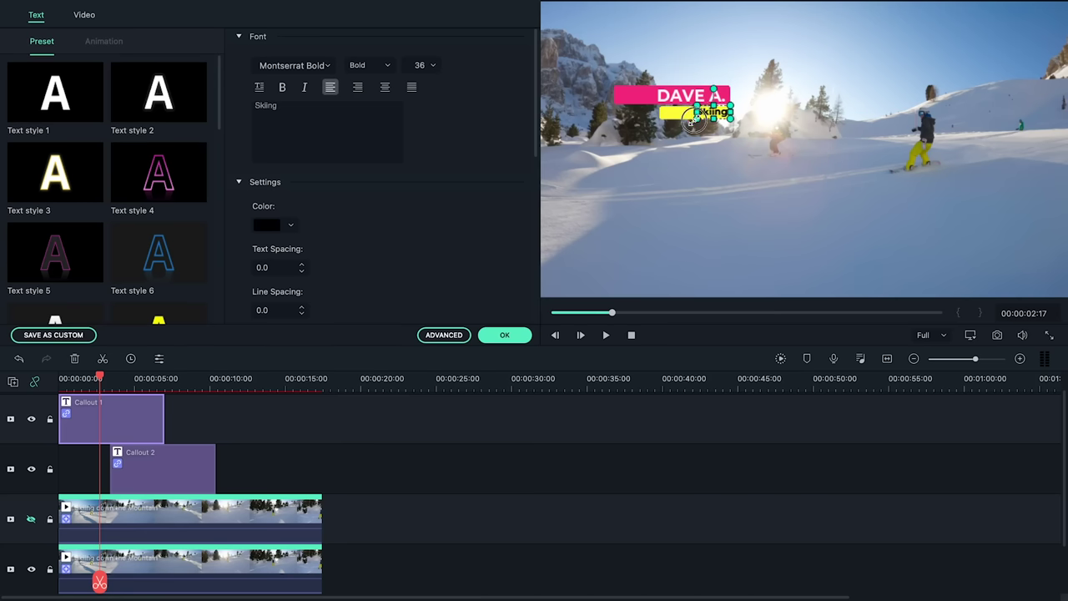
pyautogui.click(619, 429)
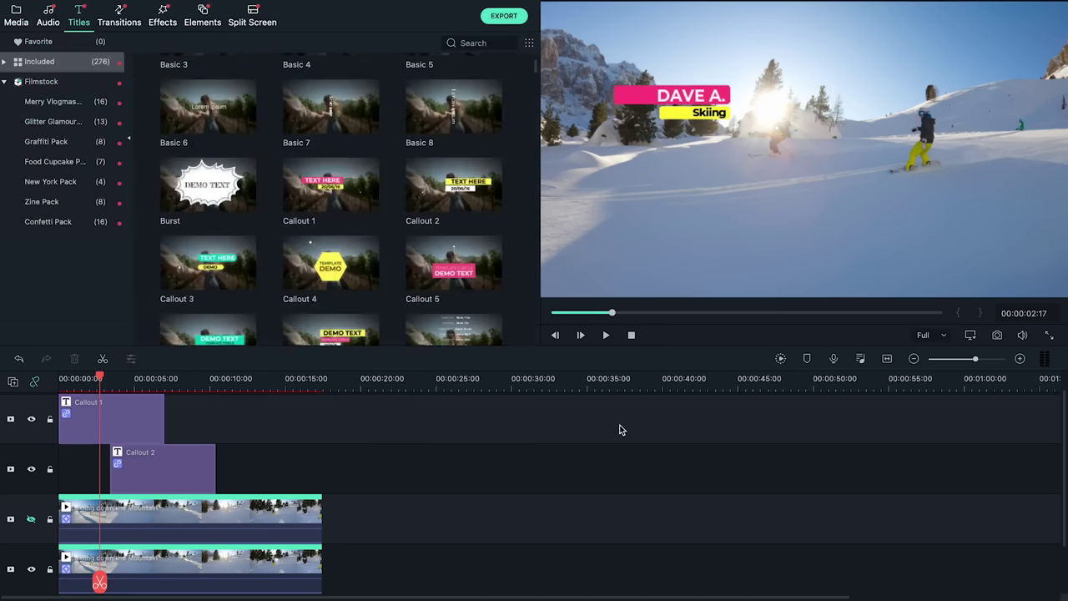
# Step: Play the project from the start to check both tracked name tags
pyautogui.click(56, 380)
pyautogui.press('space')
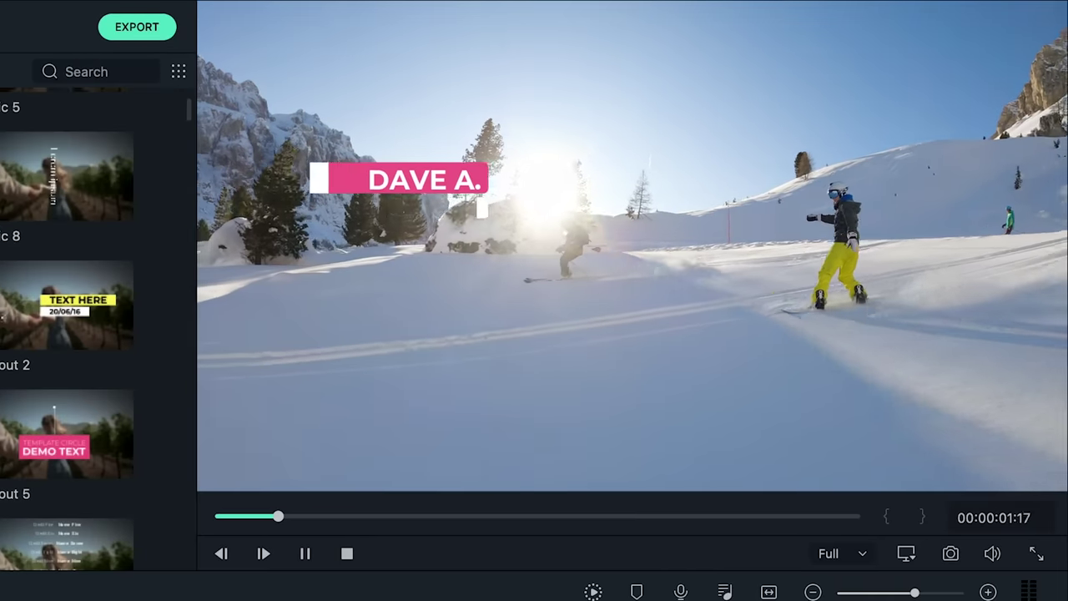